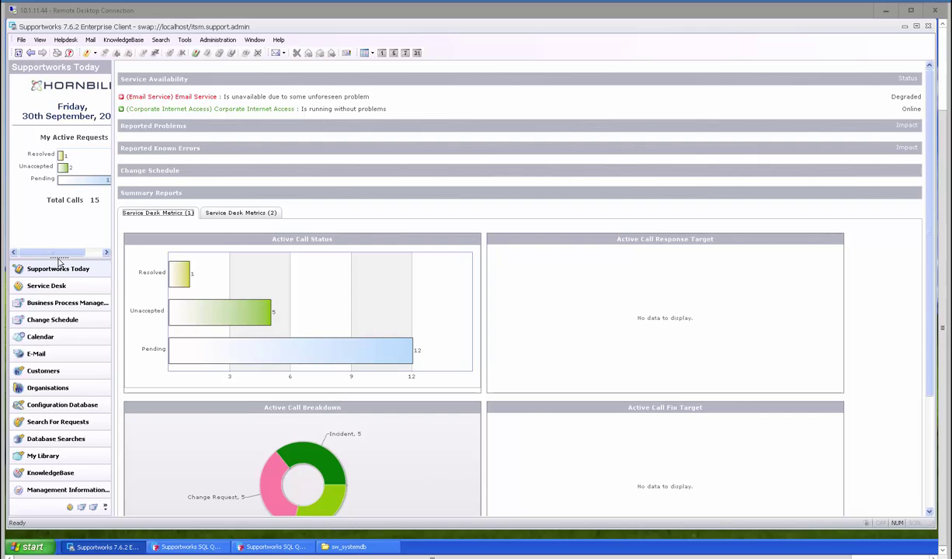
Enlarge the navigation shortcut list to reveal the Dashboard and Trending shortcut
left_click_drag(64, 255, 69, 203)
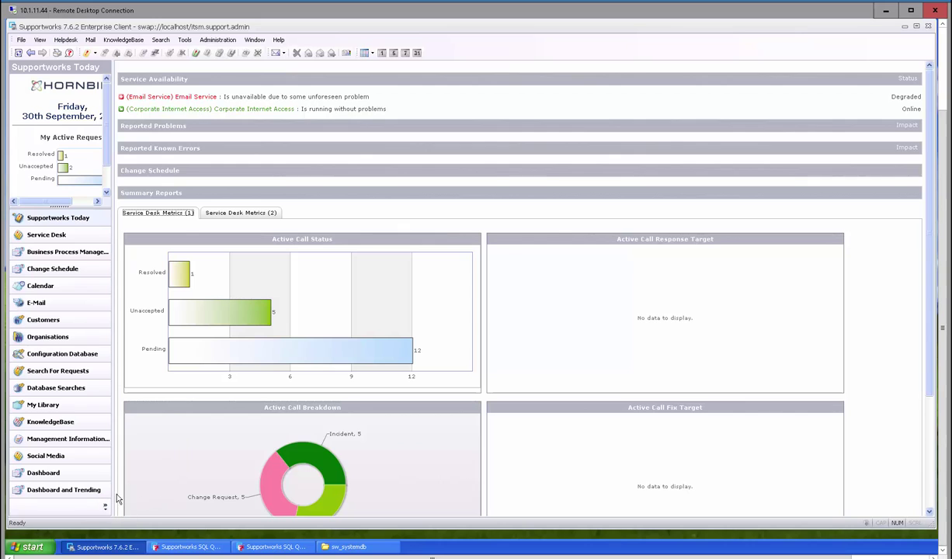
Open Dashboard and Trending, expose Manage Measures in the tree, and bring the sw_systemdb folder forward
left_click(92, 496)
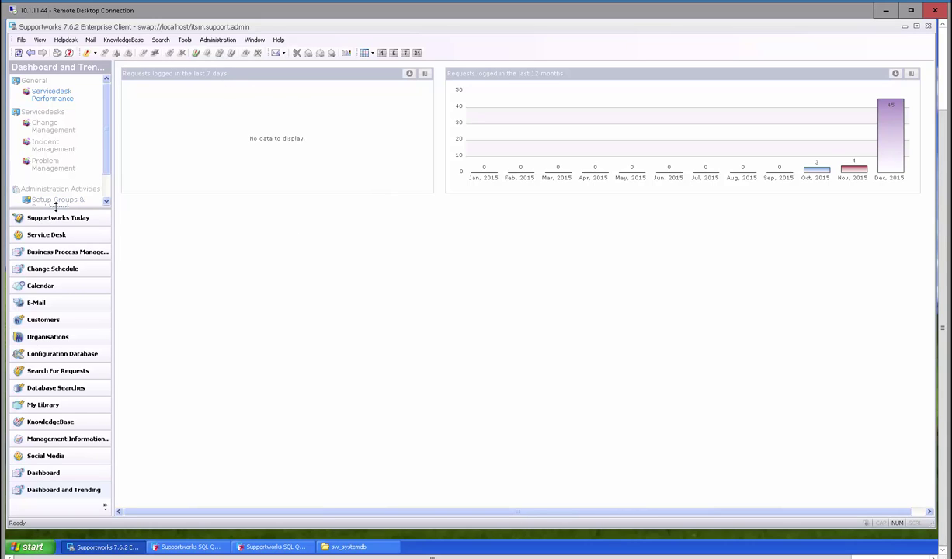
left_click_drag(56, 206, 57, 236)
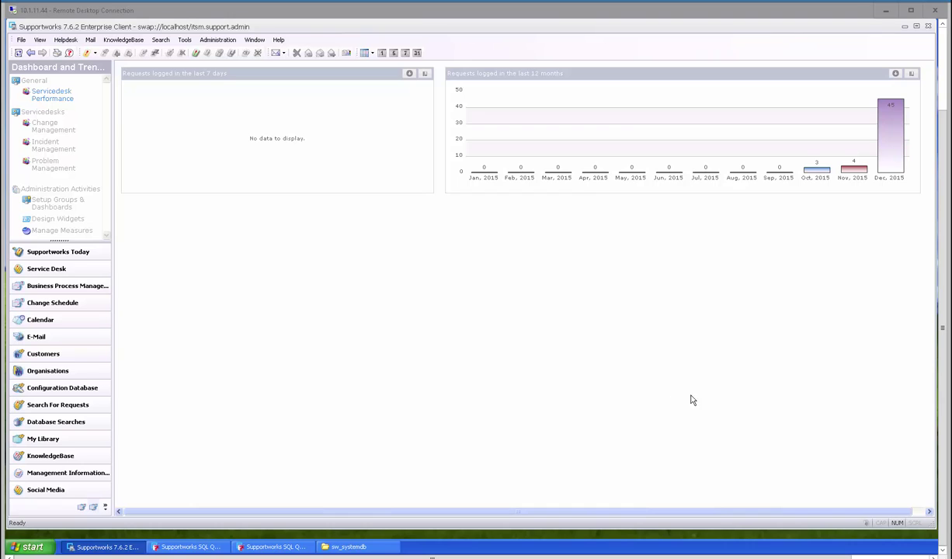
left_click(349, 547)
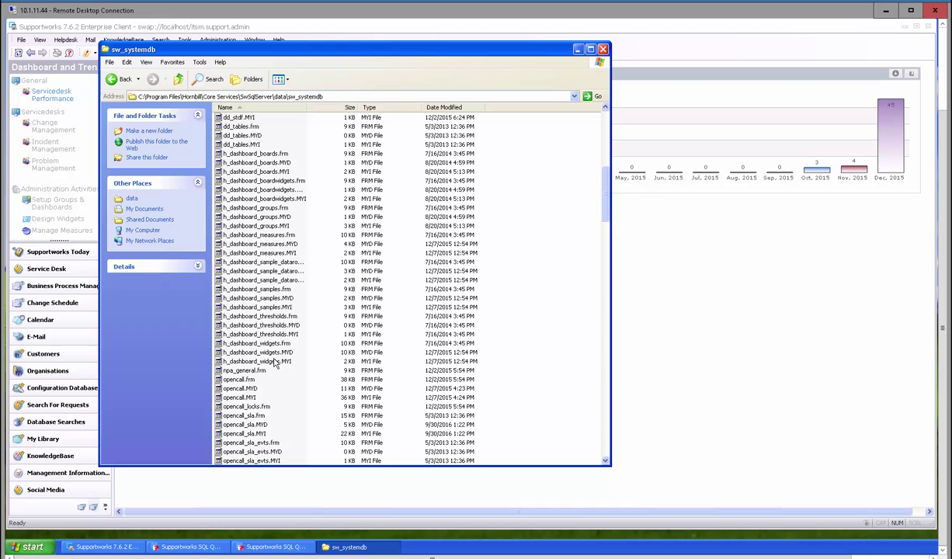
Switch to the SQL Query window showing the 4 h_dashboard_boards records
left_click(271, 548)
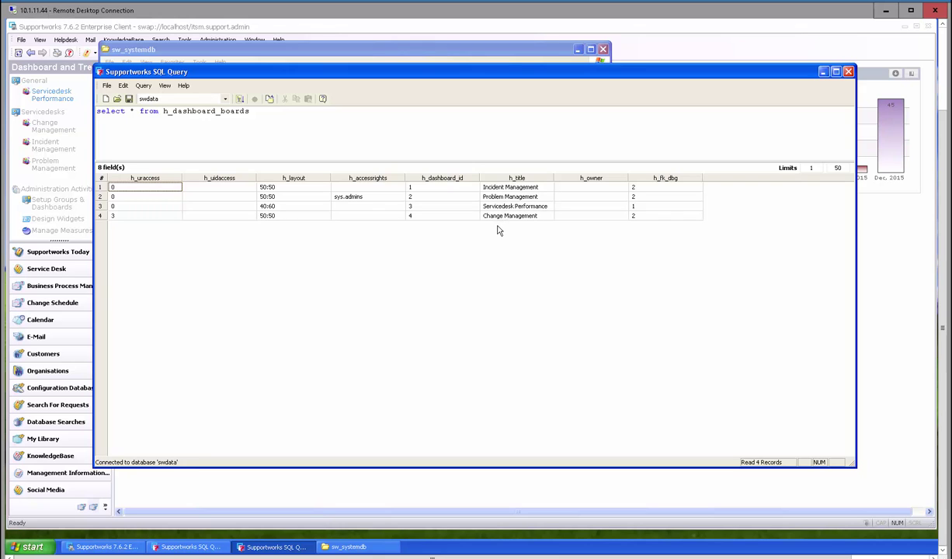
Bring up the second SQL Query window listing the 16 h_dashboard_measures records
left_click(200, 548)
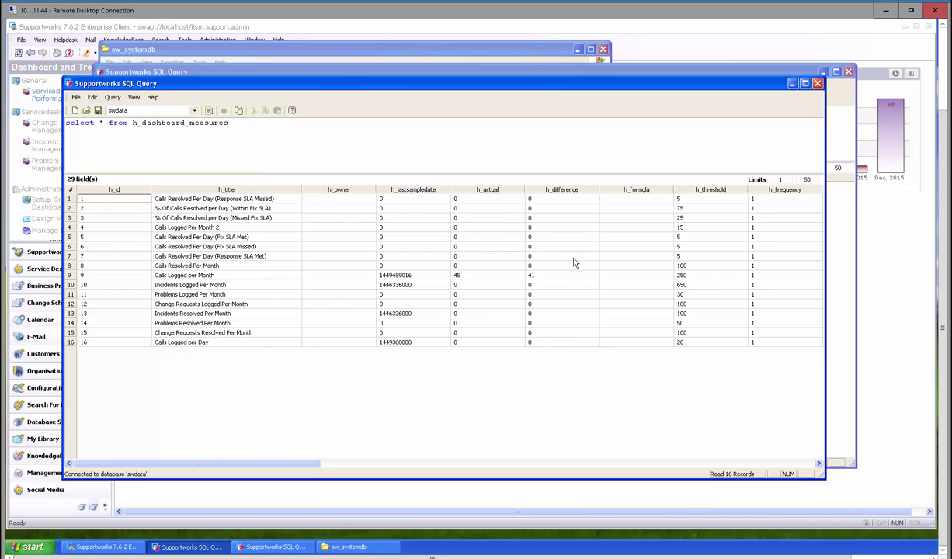
Return to the client and open Manage Measures to list all 16 dashboard measures
left_click(878, 328)
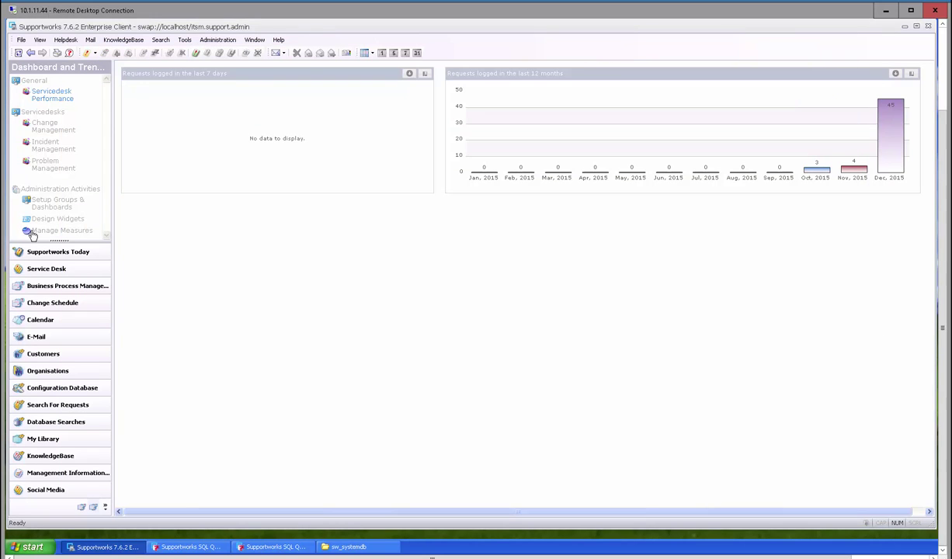
left_click(54, 232)
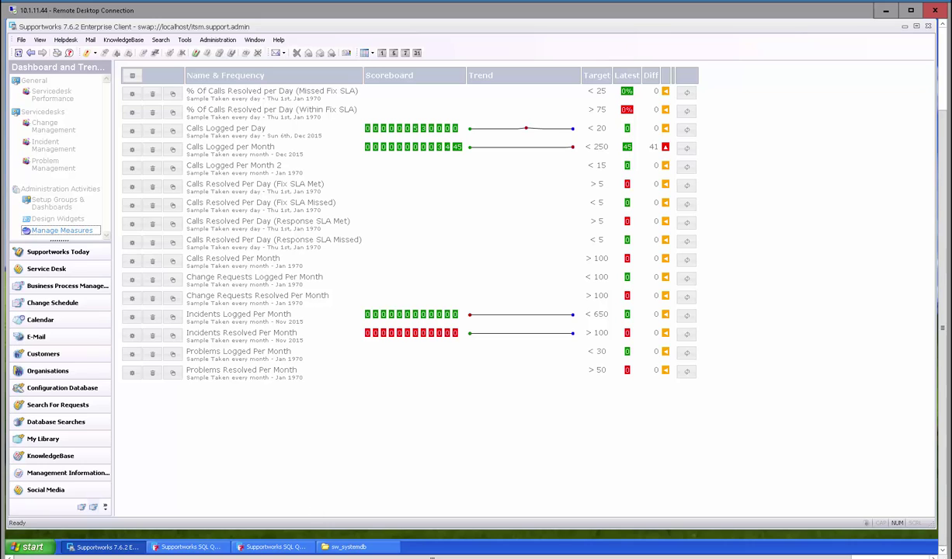
left_click(190, 547)
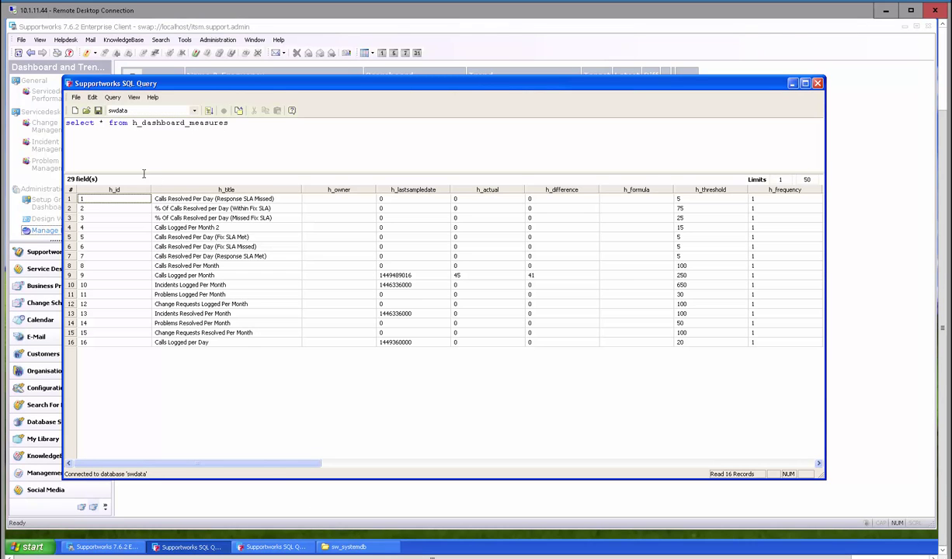
left_click(48, 218)
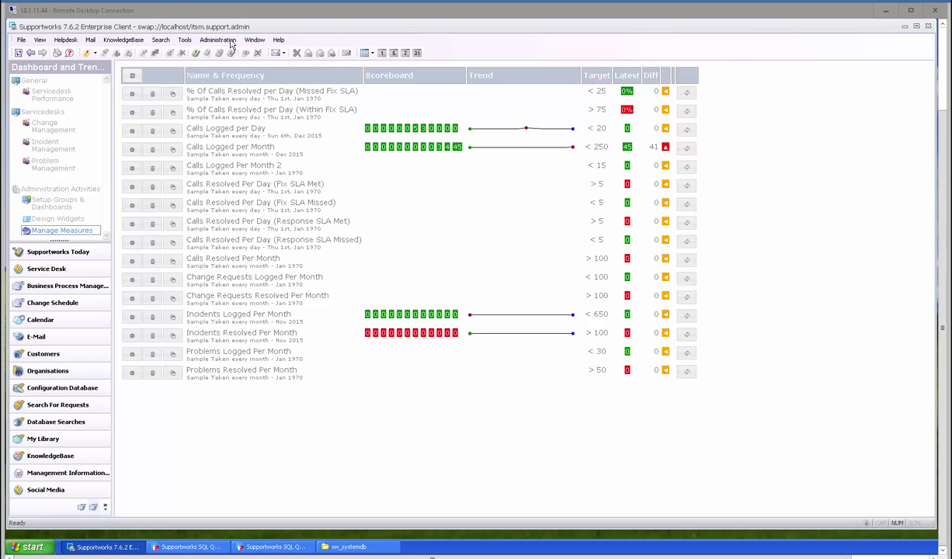
left_click(219, 40)
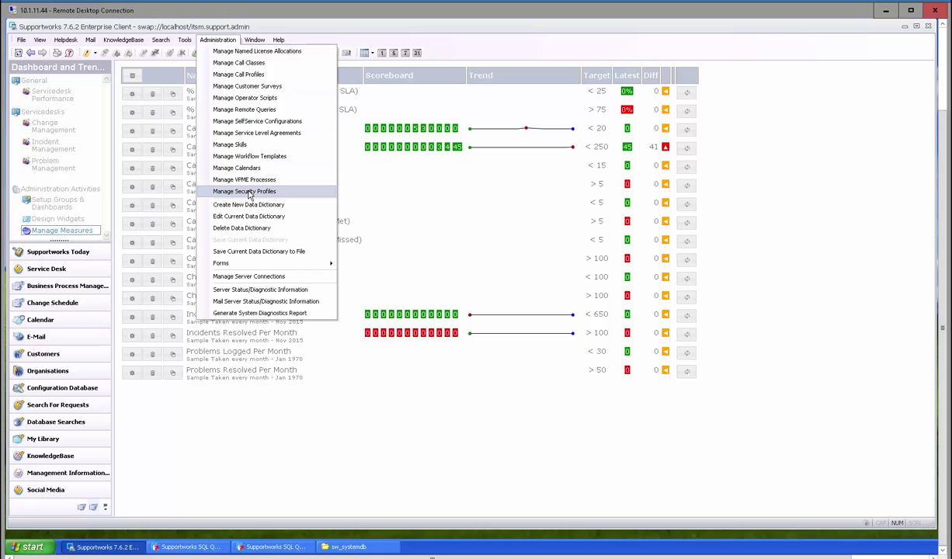
left_click(249, 191)
left_click(381, 246)
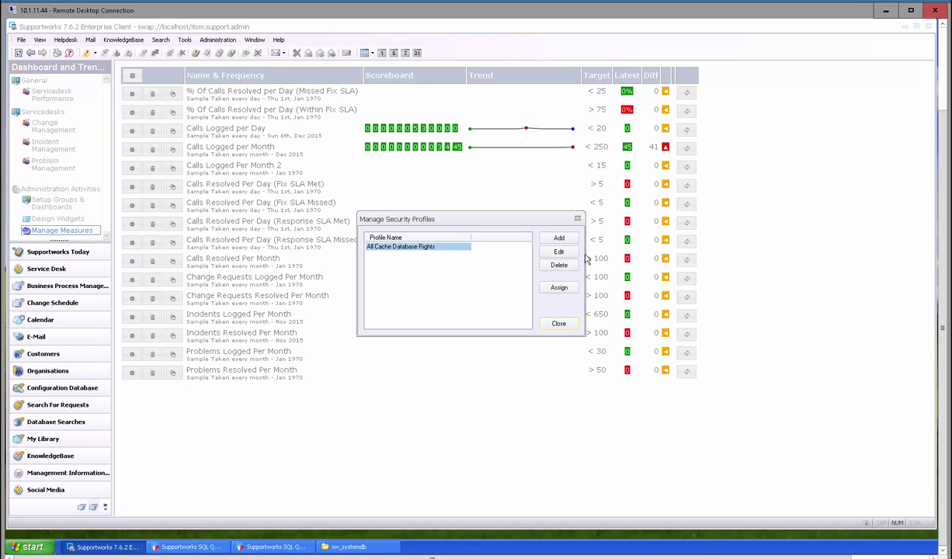
left_click(568, 255)
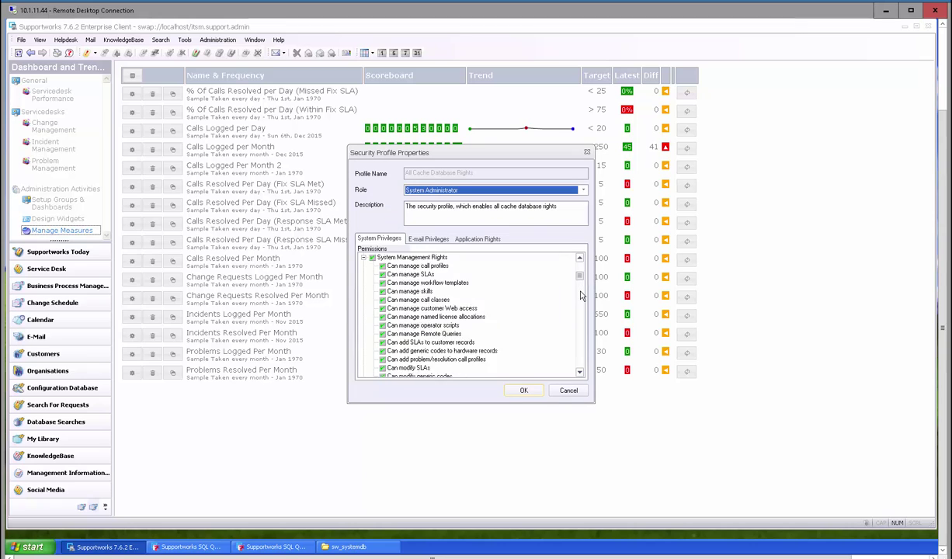
left_click_drag(581, 295, 577, 373)
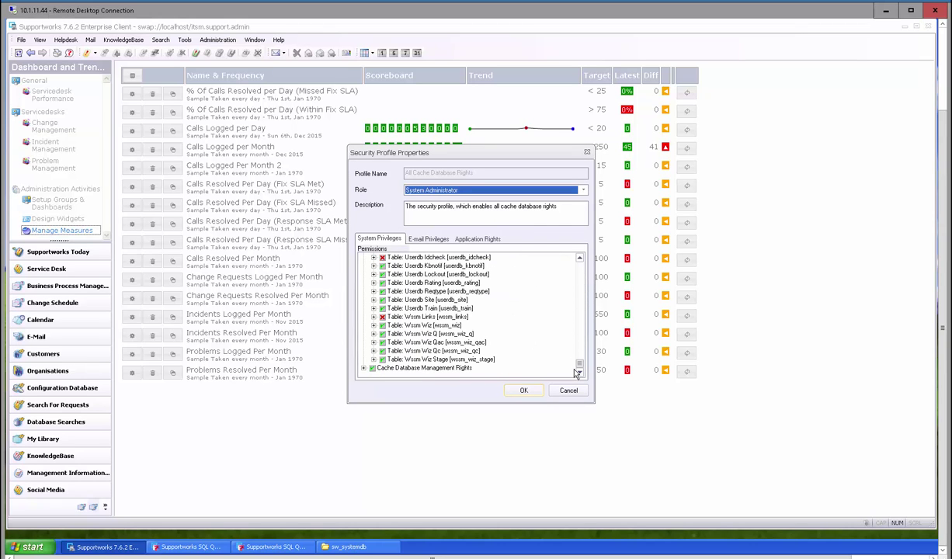
left_click(391, 369)
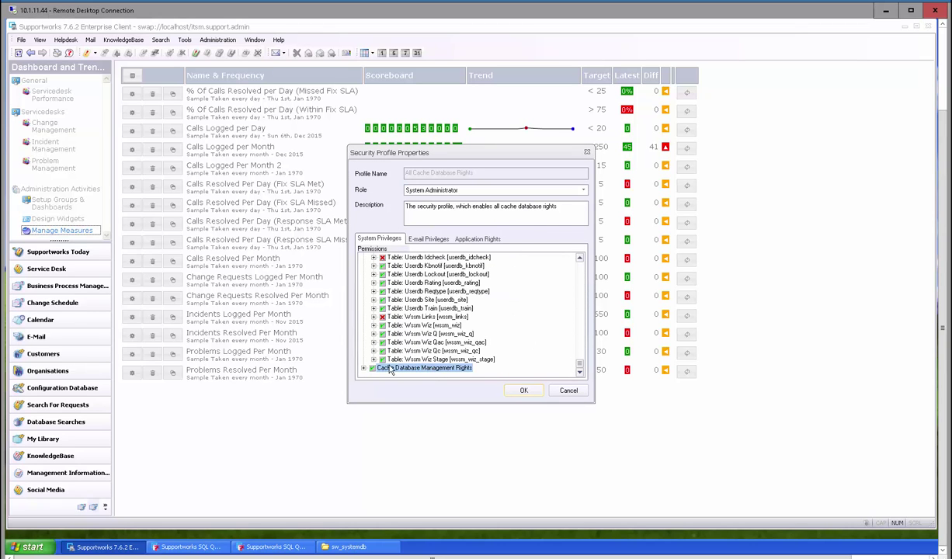
double_click(390, 369)
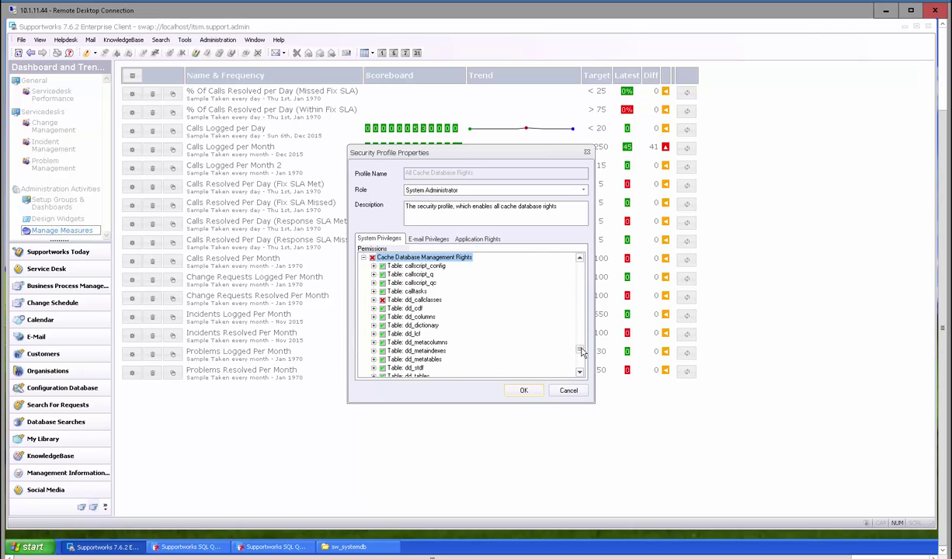
scroll(582, 351, "down", 2)
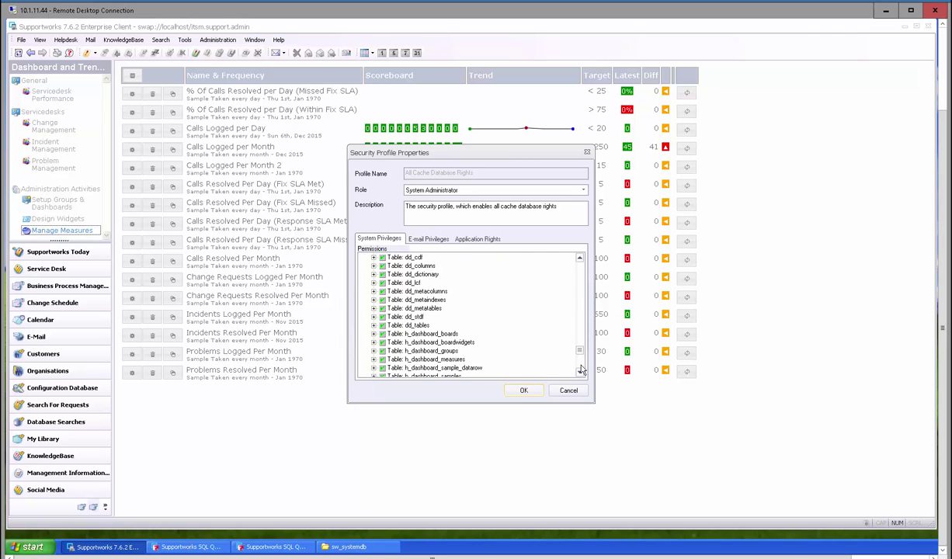
scroll(581, 359, "down", 2)
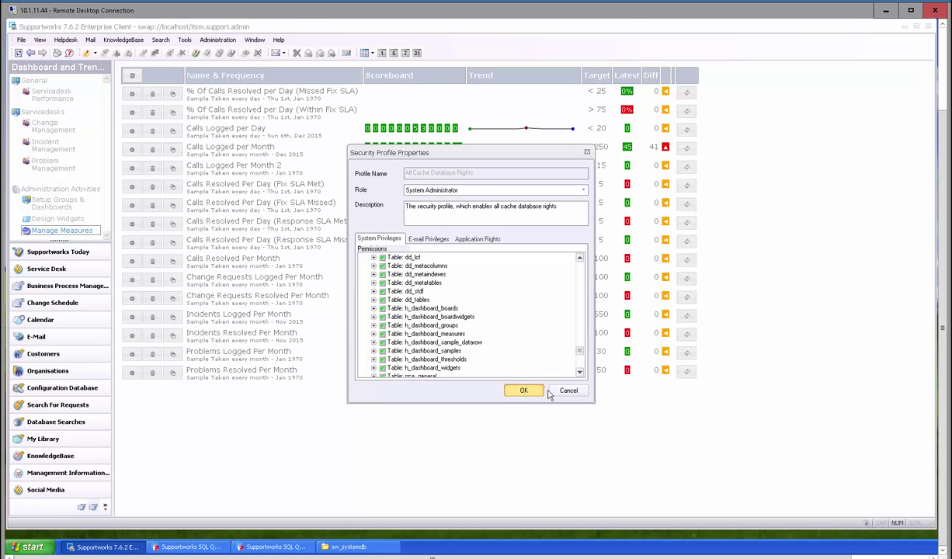
left_click(524, 390)
left_click(557, 325)
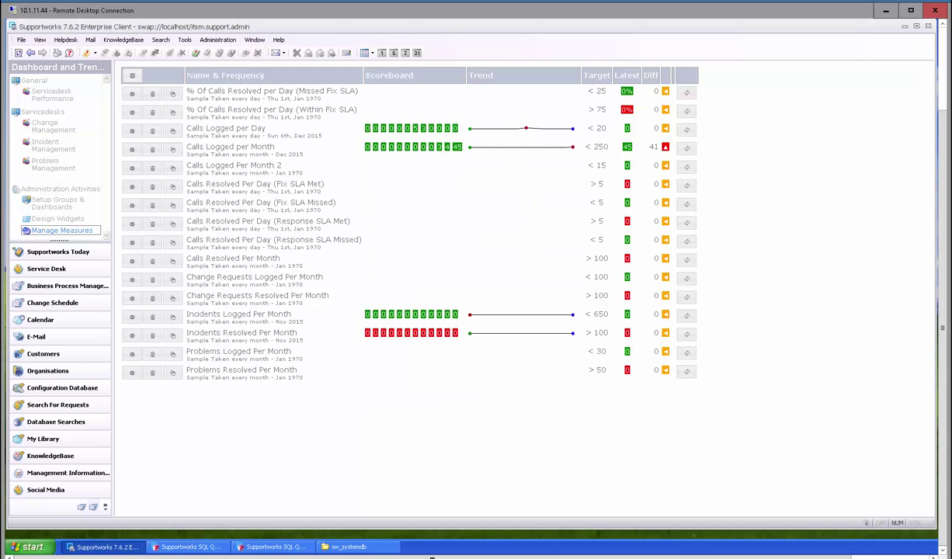
Copy the Calls Logged per Day measure and rename the copy 'Calls Logged per Day Pam'
left_click(176, 135)
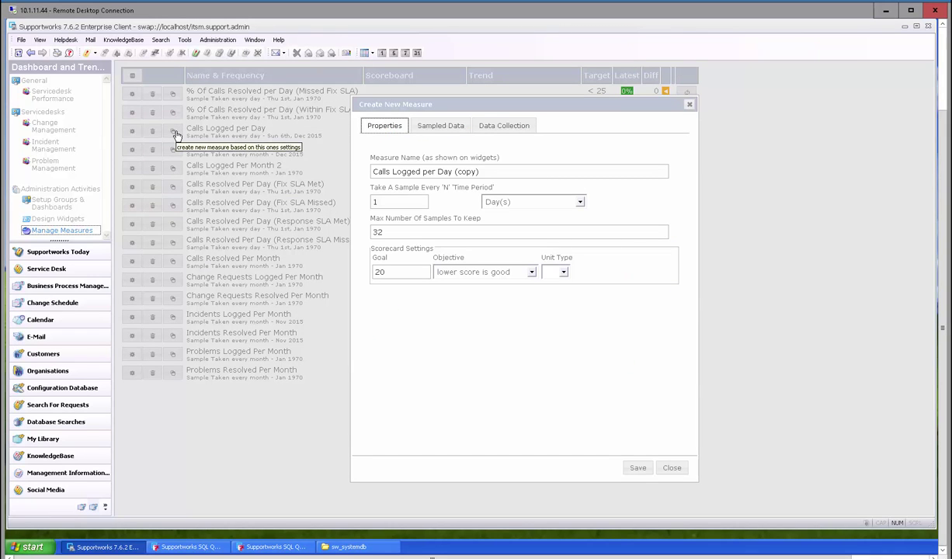
left_click(489, 173)
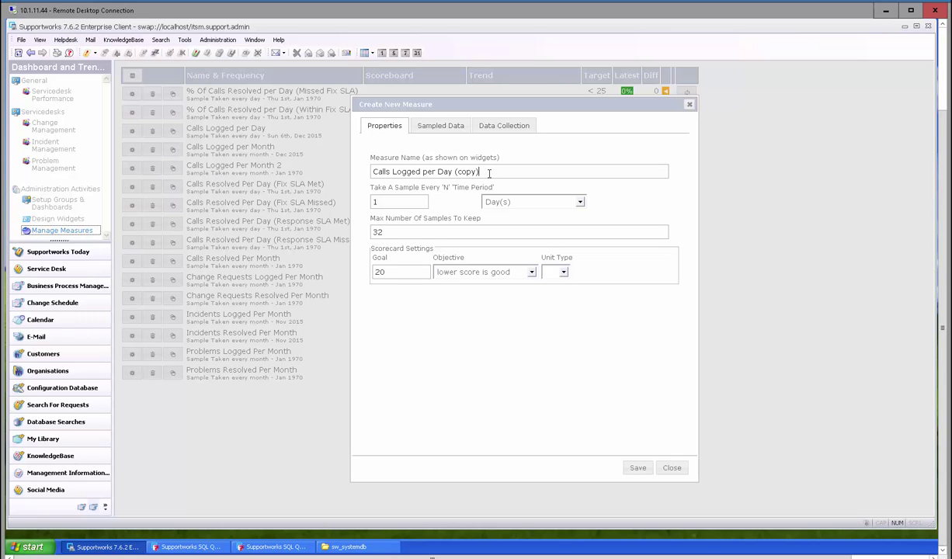
left_click_drag(489, 172, 455, 173)
type("Pam")
Review data collection: daily samples, 32 kept, goal 20, counting opencall callref by logdatex
left_click(438, 127)
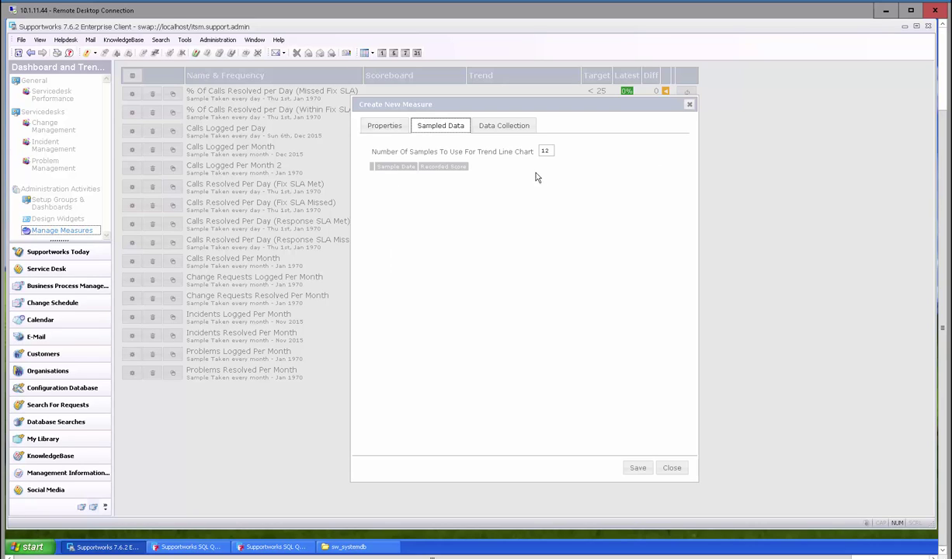
left_click(489, 127)
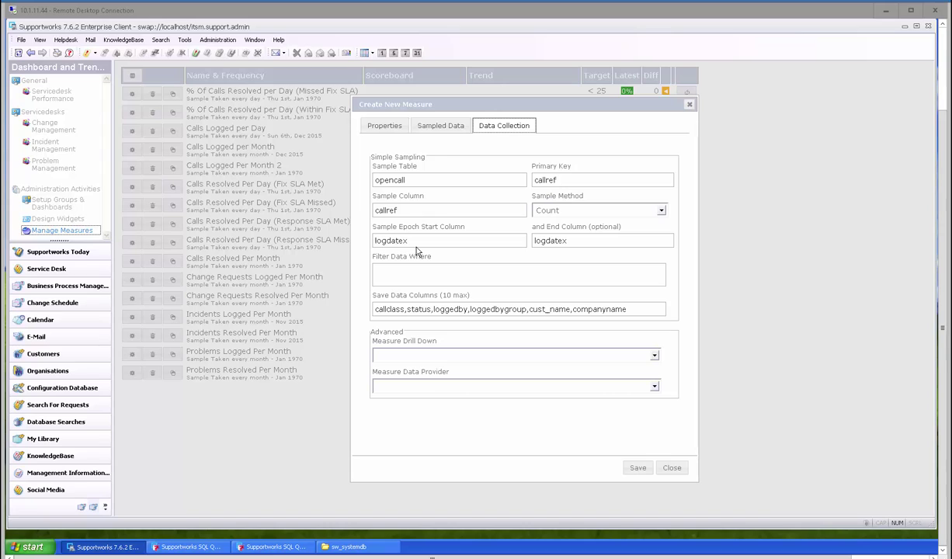
key("ctrl+Tab")
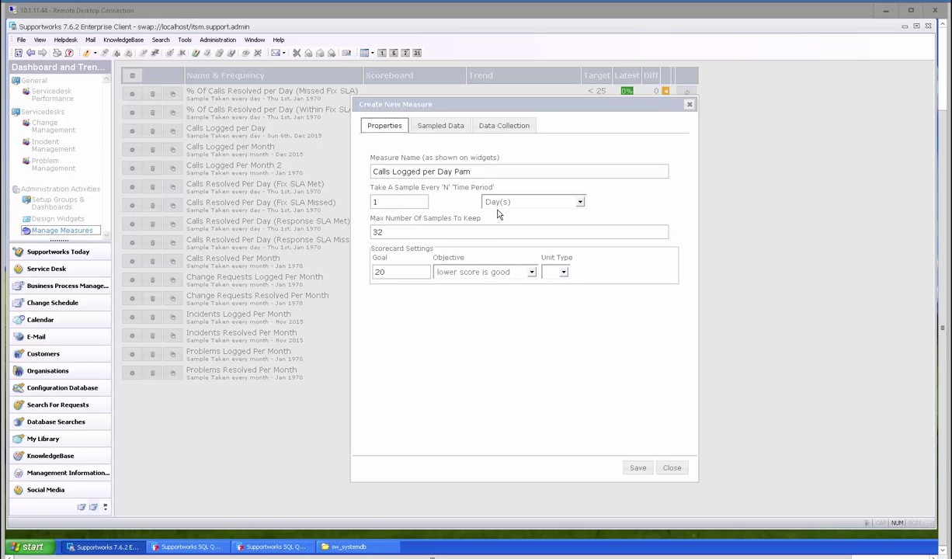
Save the Calls Logged per Day Pam measure with its target below 20
left_click(638, 468)
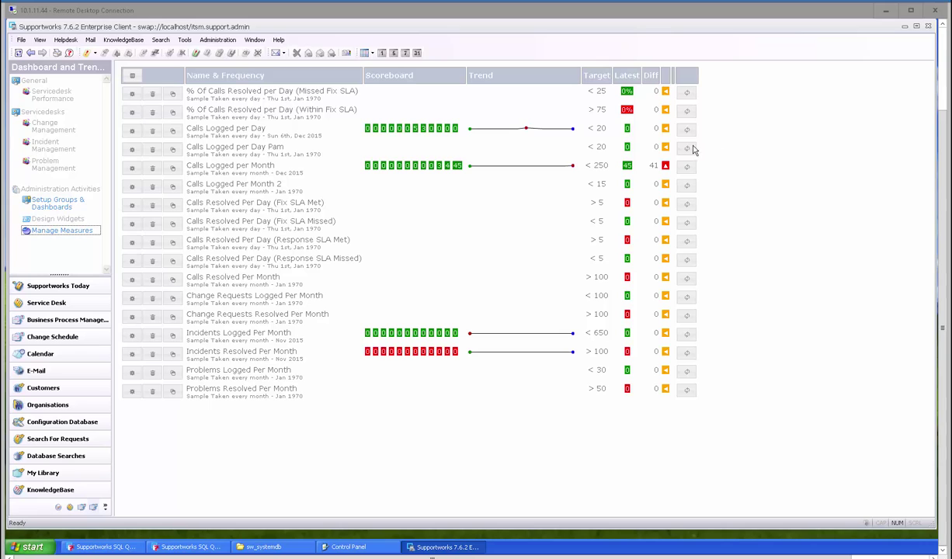
Run backlog sampling for Calls Logged per Day Pam, producing a latest value of 5
left_click(687, 147)
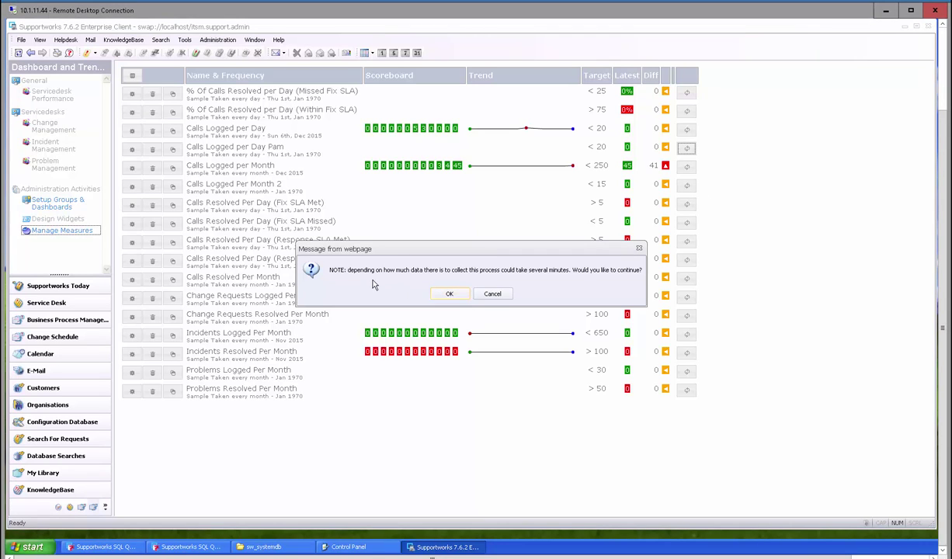
left_click(450, 294)
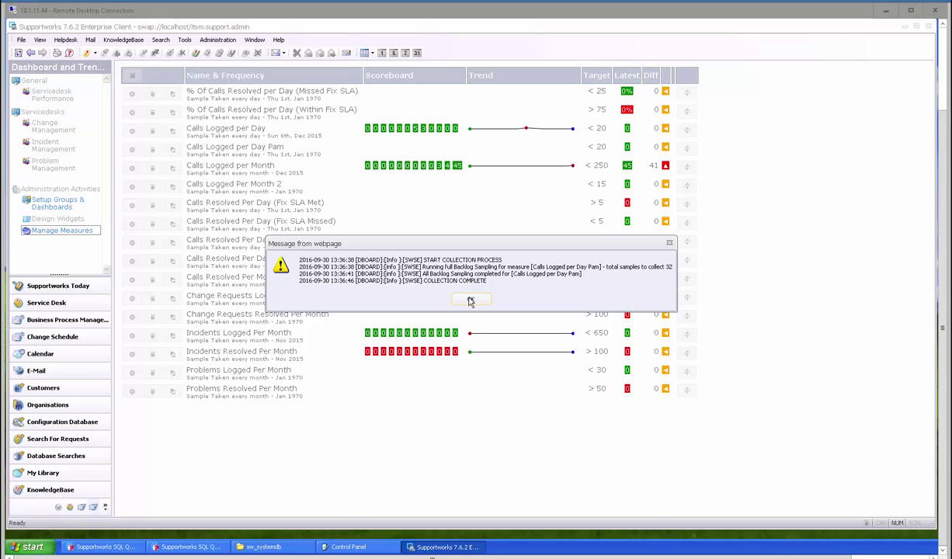
key("Return")
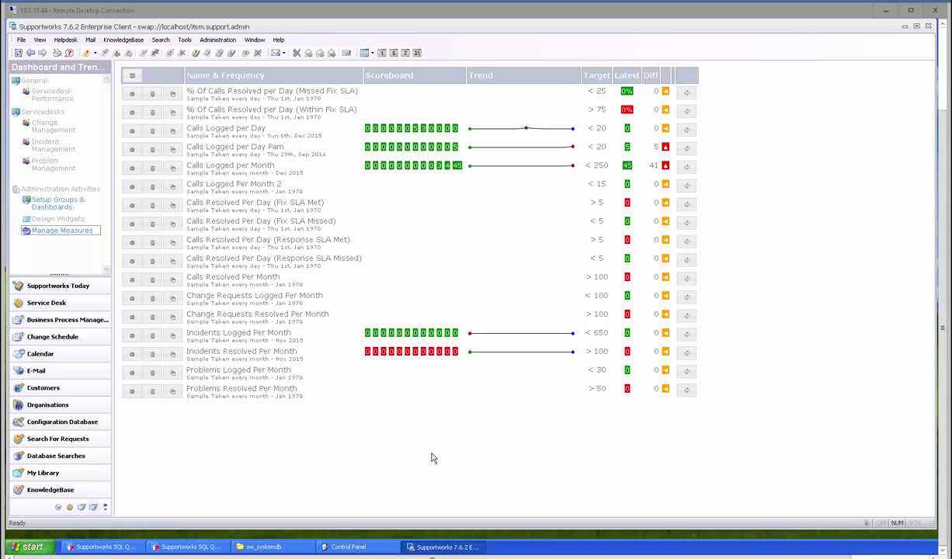
Edit the Requests logged in the last 7 days widget and view its Data Provider settings
left_click(84, 221)
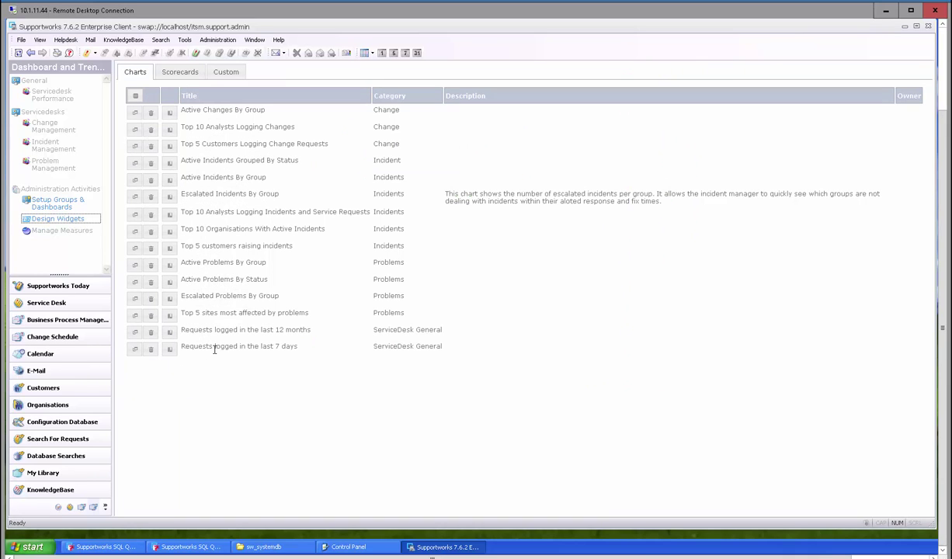
left_click(133, 350)
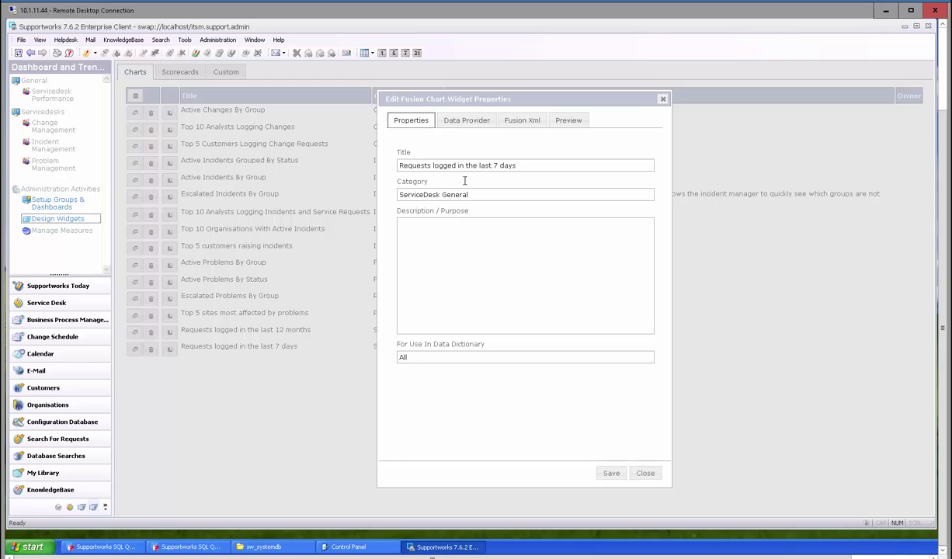
left_click(470, 122)
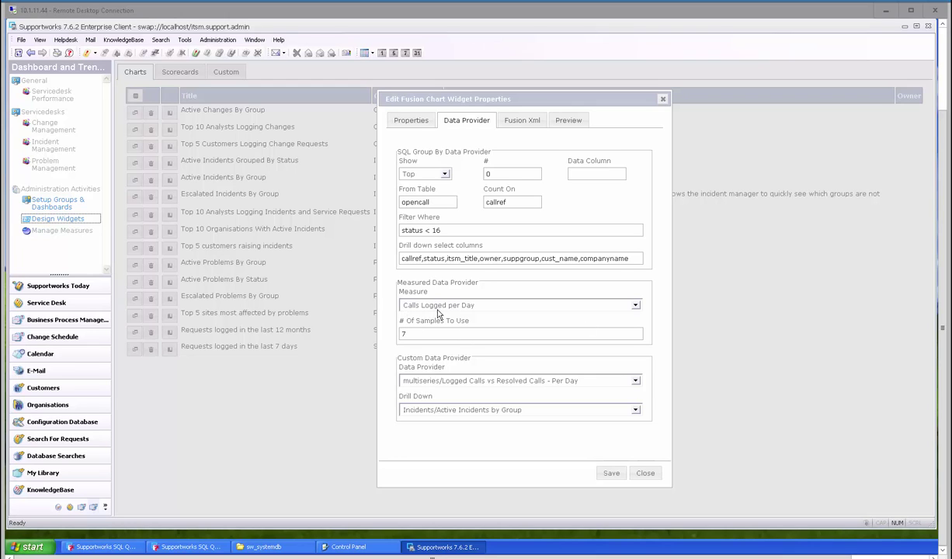
Switch the chart's measure to Calls Logged per Day Pam and save the widget
left_click(636, 306)
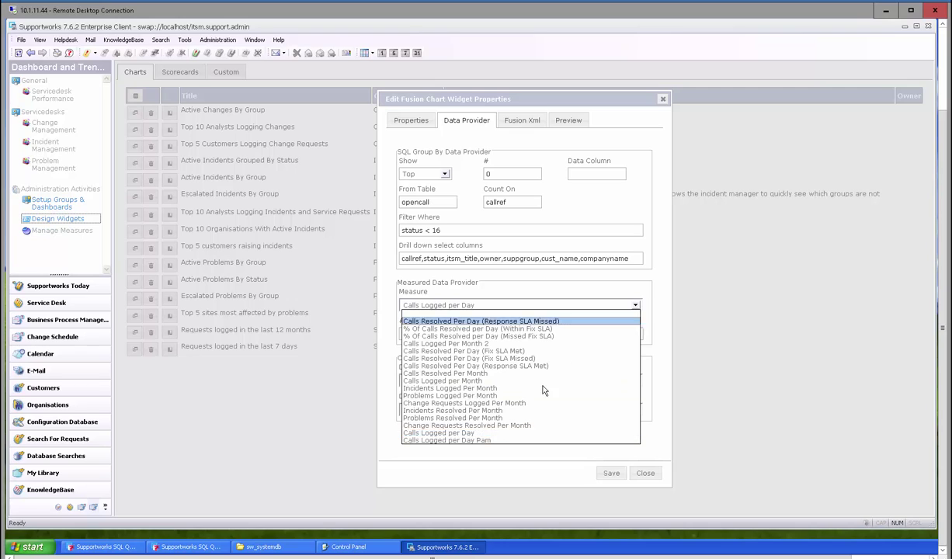
left_click(482, 439)
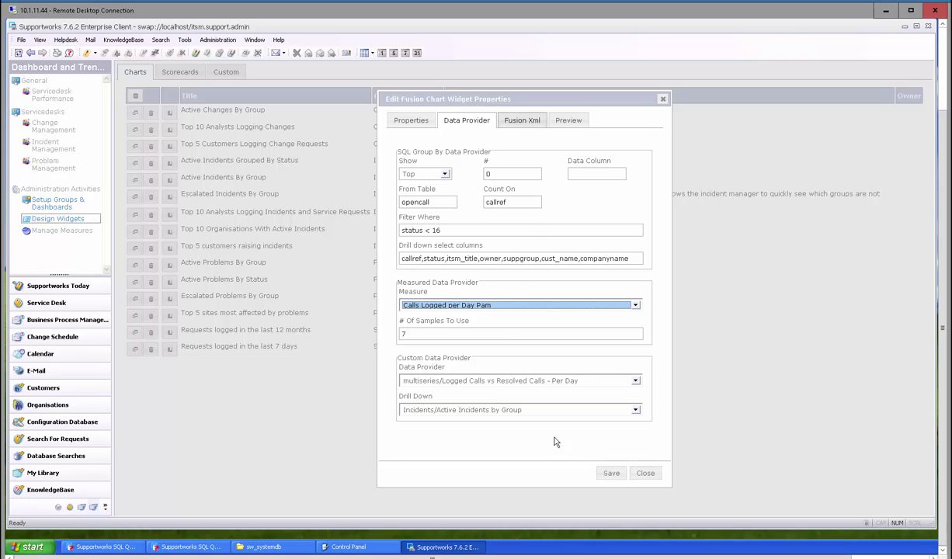
left_click(615, 476)
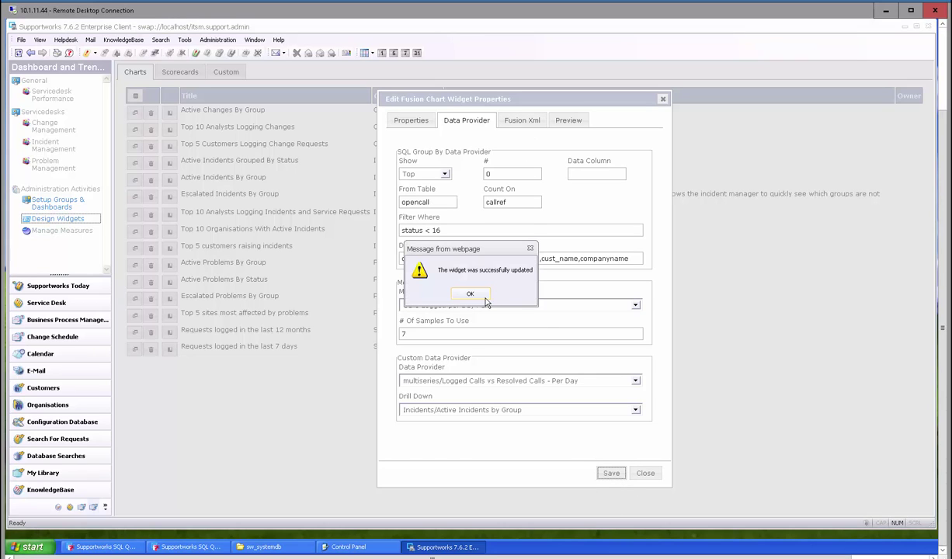
left_click(470, 294)
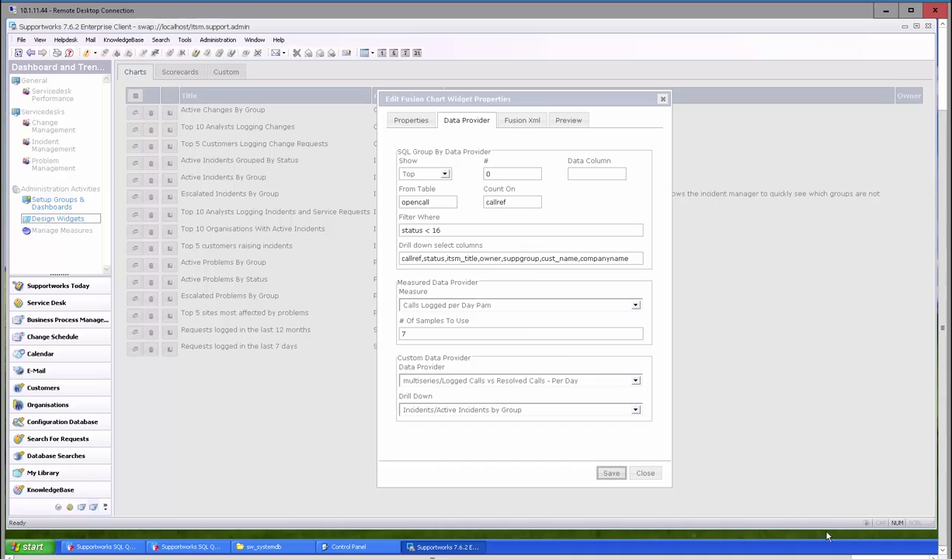
left_click(645, 472)
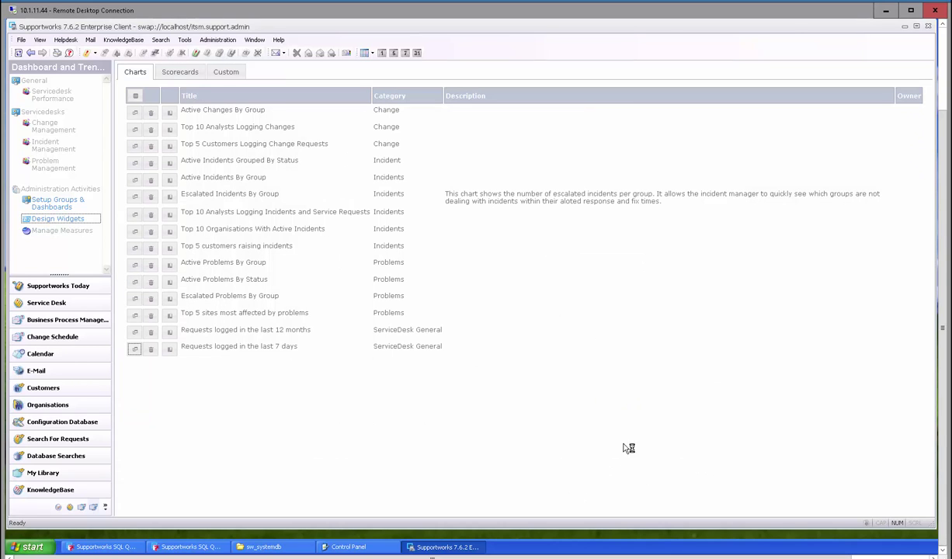
left_click(134, 351)
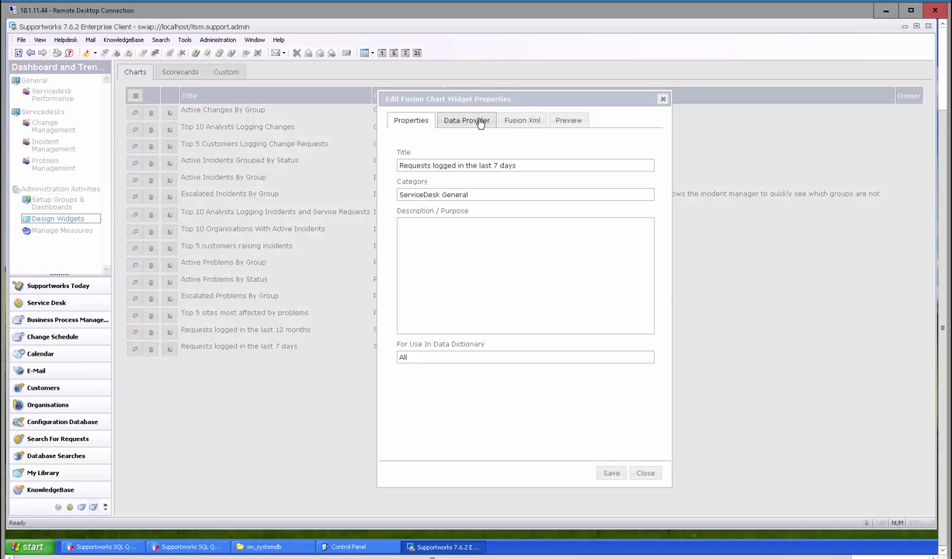
left_click(479, 122)
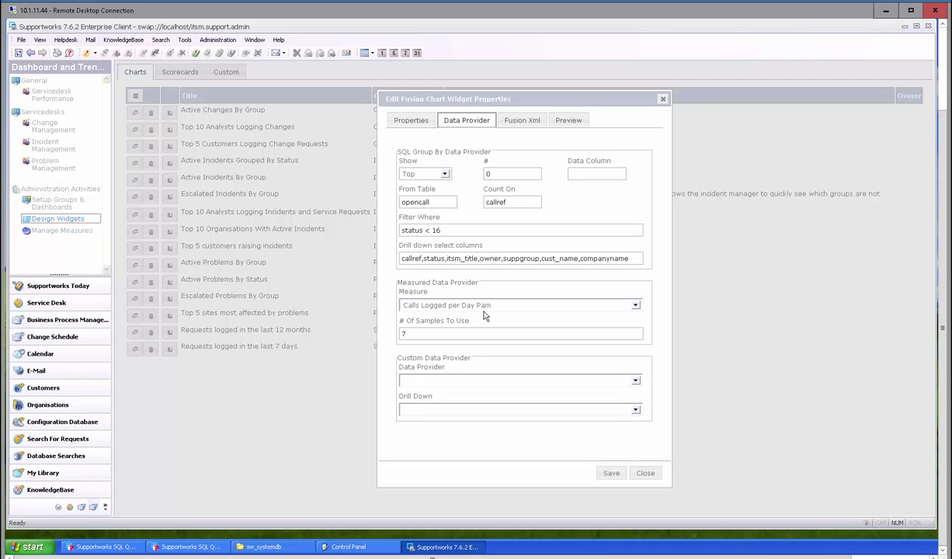
left_click(568, 125)
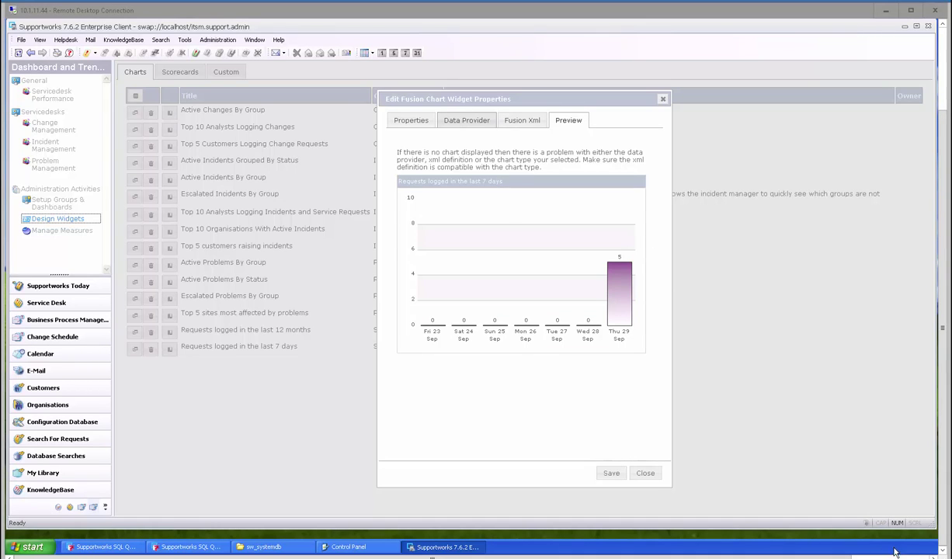
key("Escape")
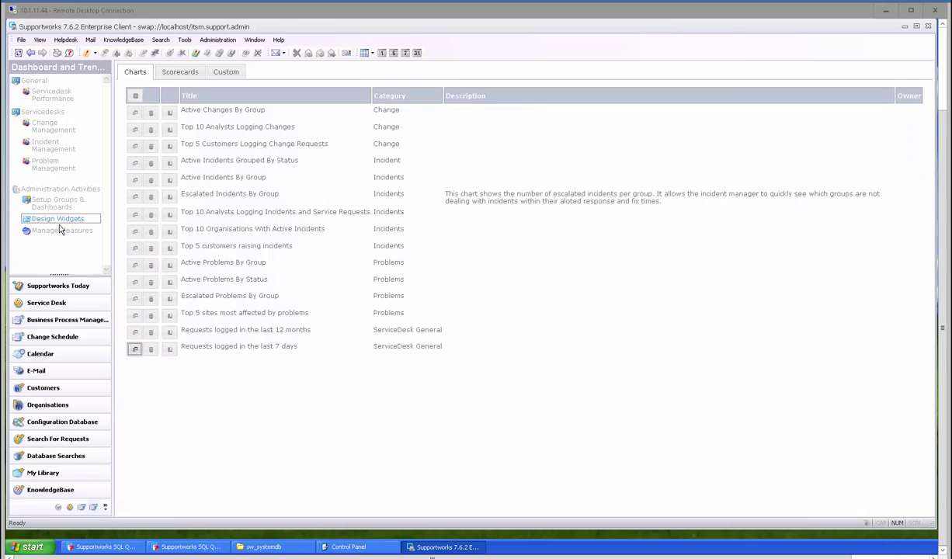
Confirm the last-7-days chart settings, then view Servicedesk Performance showing 5 requests on Thu 29 Sep
key("Return")
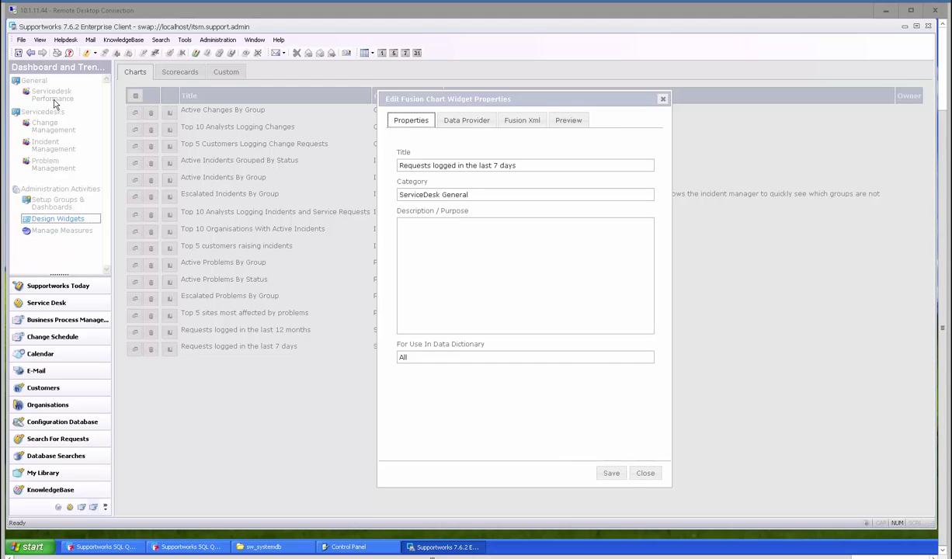
left_click(647, 474)
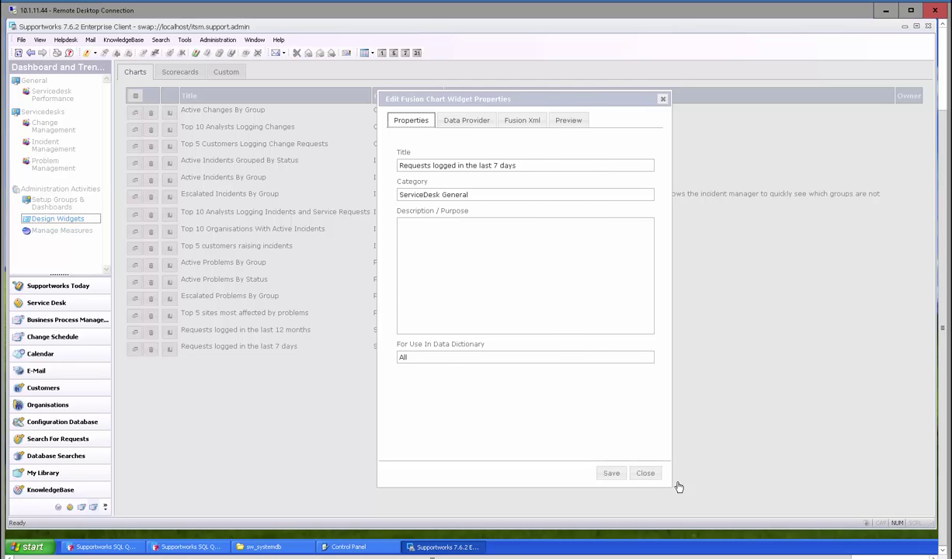
left_click(50, 94)
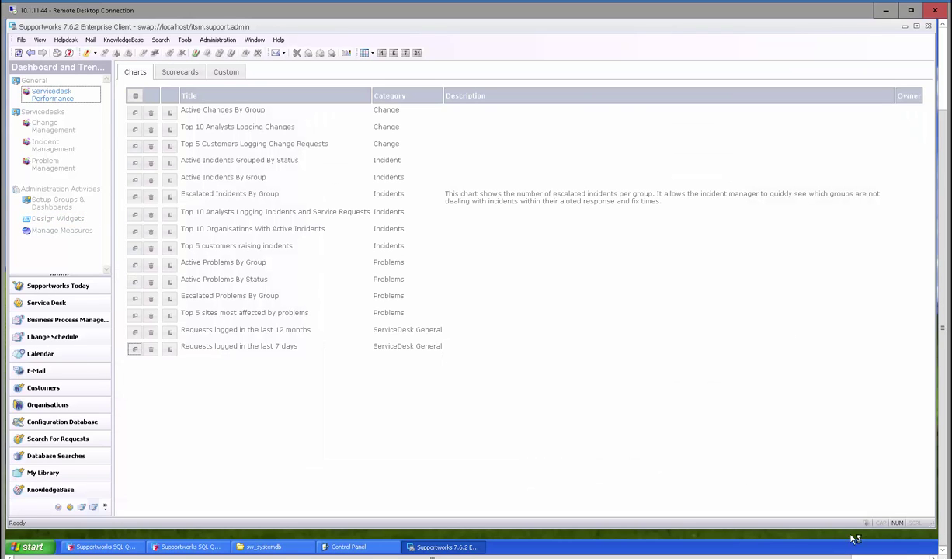